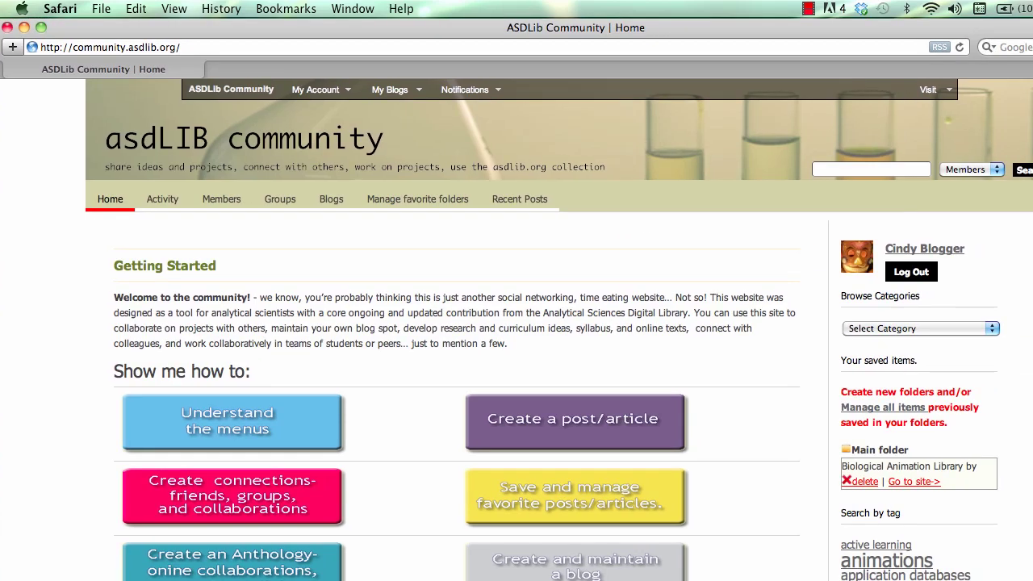
# - Go from the Groups directory to the private Active Learning Group and review its description, admins and members
pyautogui.scroll(-2, 559, 331)
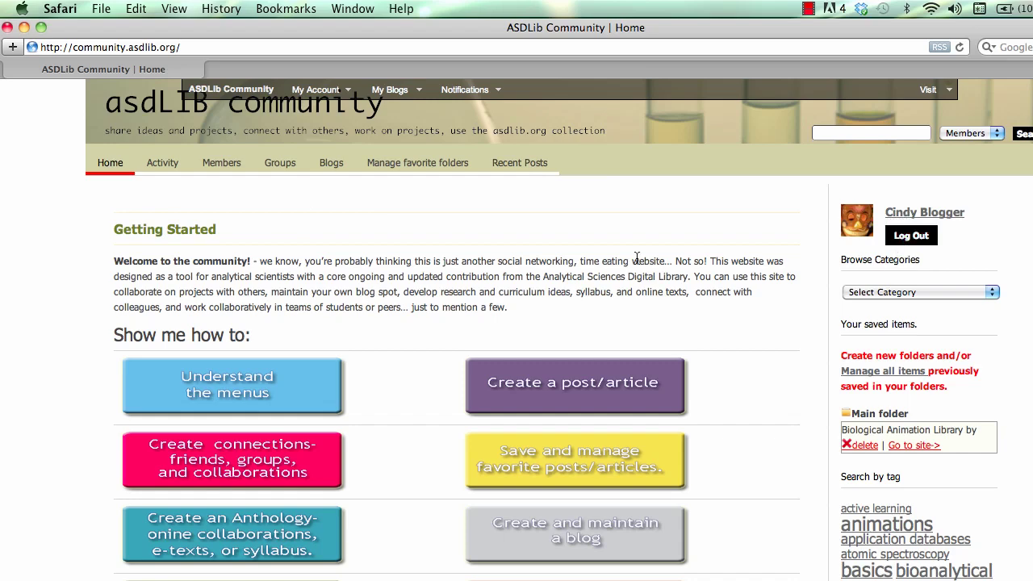
pyautogui.click(281, 165)
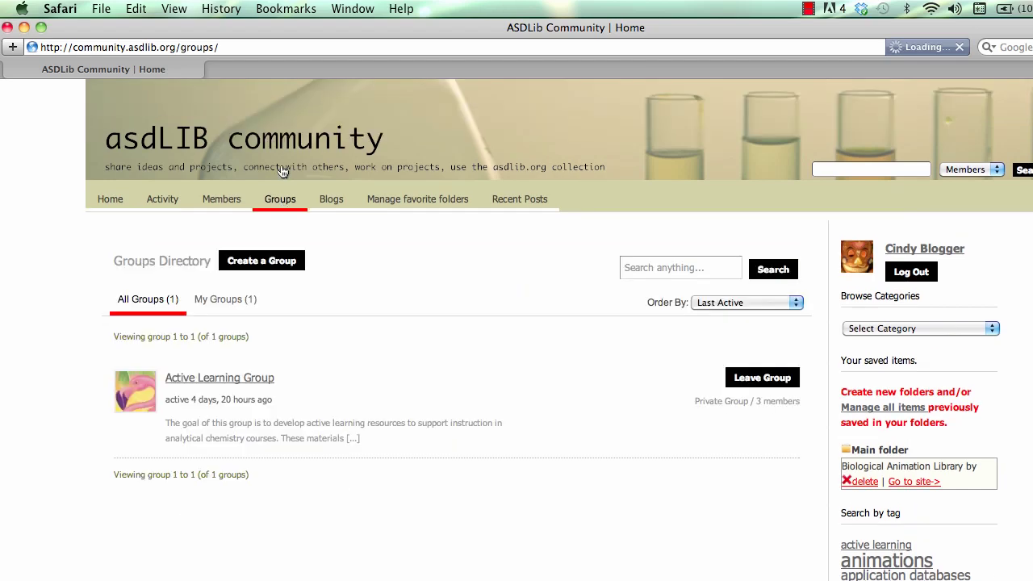
pyautogui.click(224, 380)
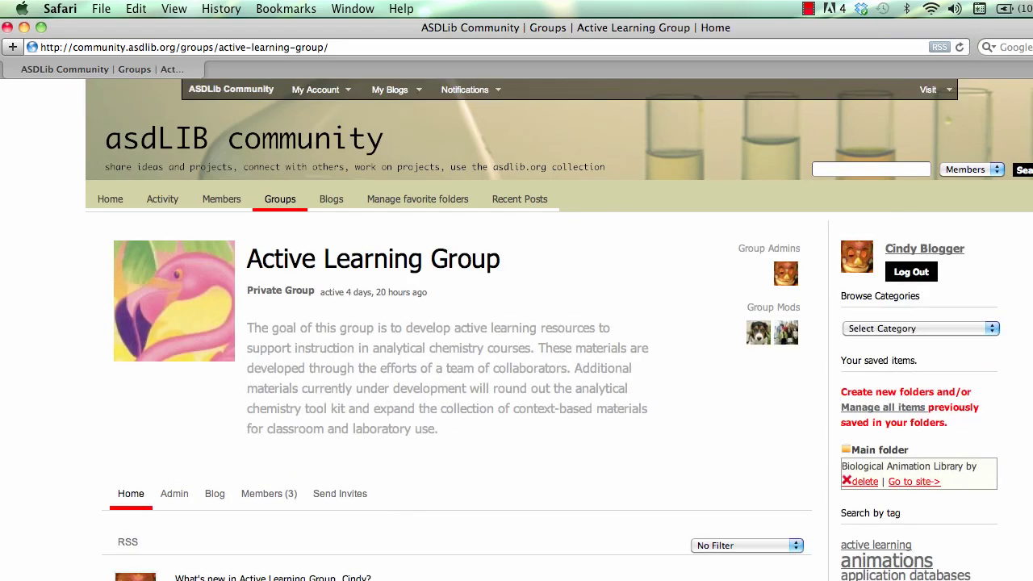
pyautogui.scroll(-3, 516, 323)
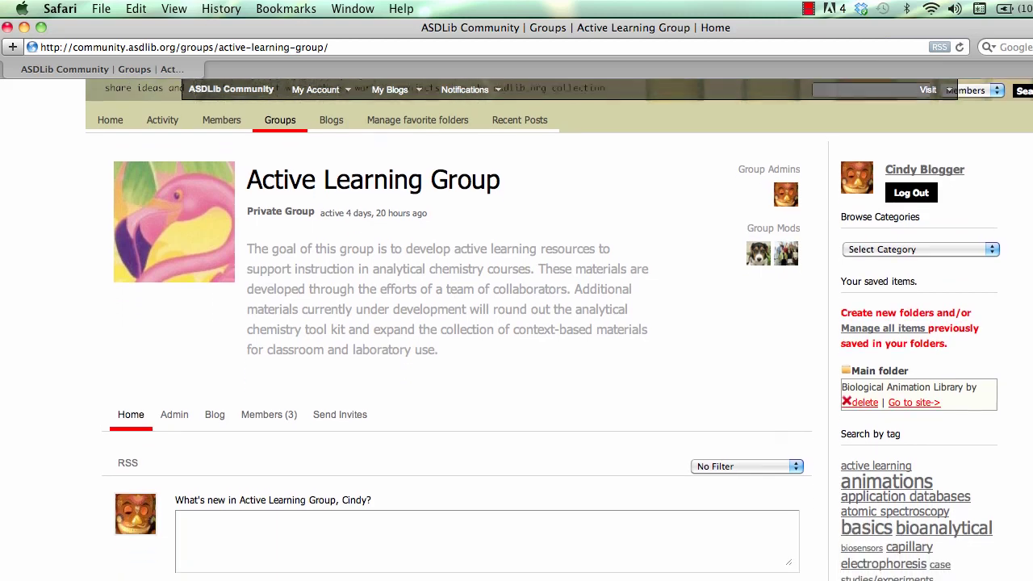
pyautogui.scroll(-1, 516, 323)
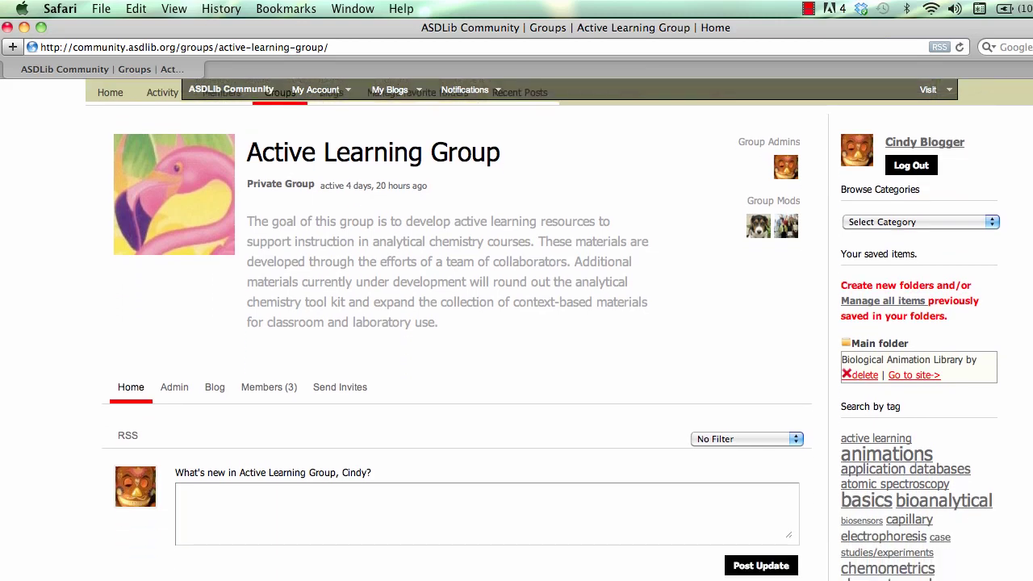
pyautogui.scroll(3, 517, 323)
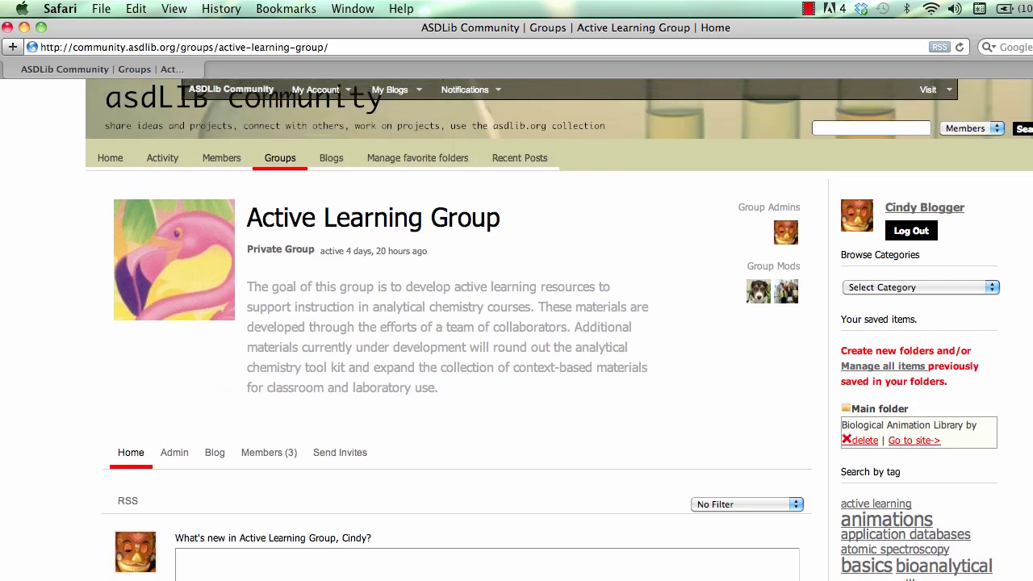
pyautogui.scroll(-2, 516, 323)
pyautogui.scroll(1, 559, 330)
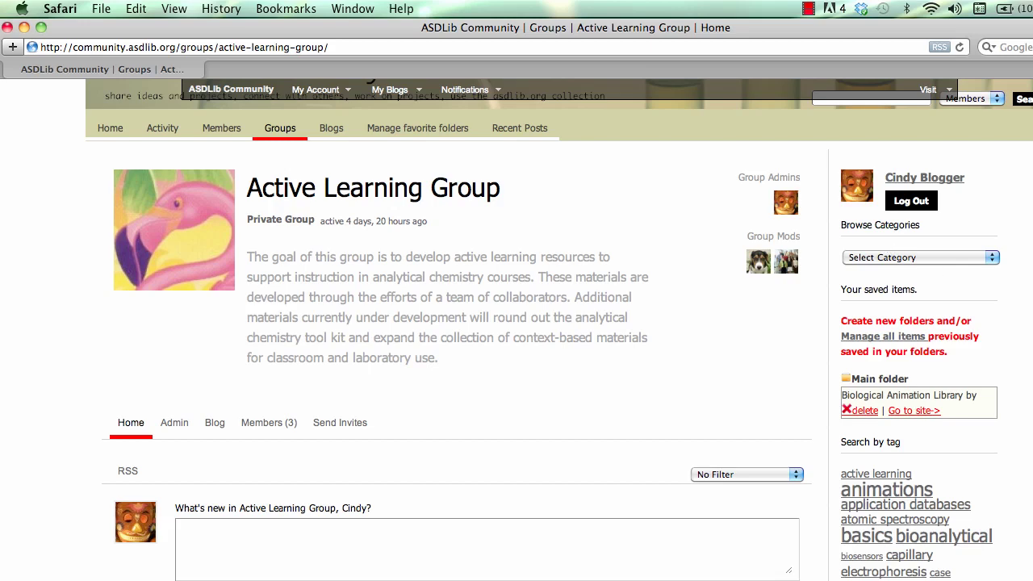
pyautogui.scroll(-3, 517, 323)
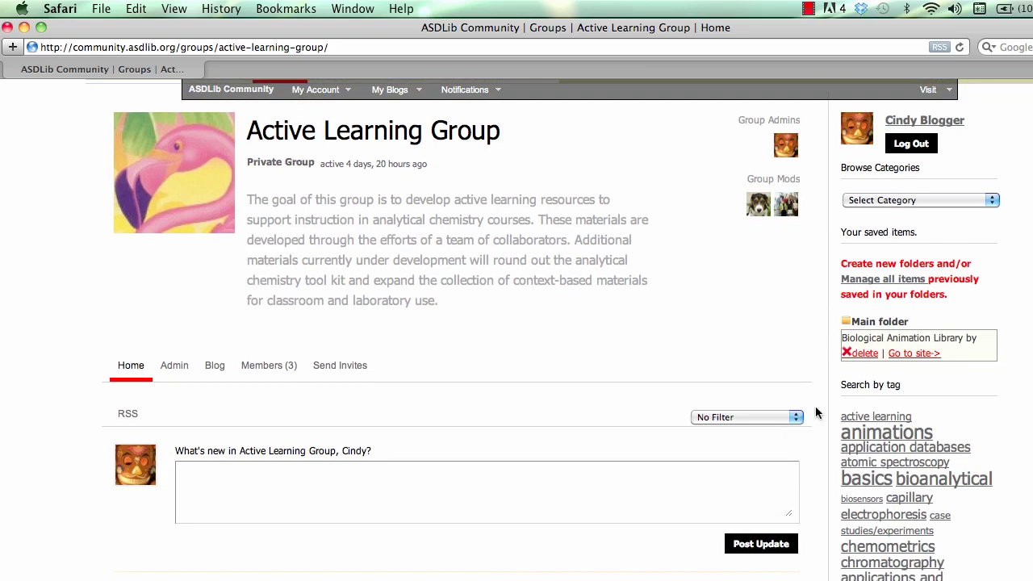
# - From the group's Blog section, go to the ASDL Active Learning Curricular Materials site
pyautogui.click(215, 368)
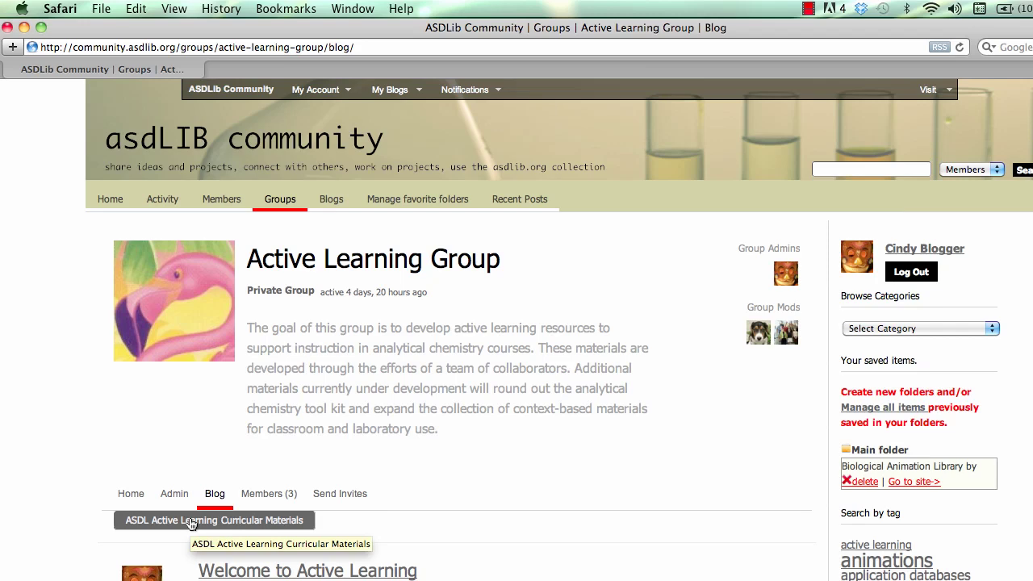
pyautogui.click(190, 524)
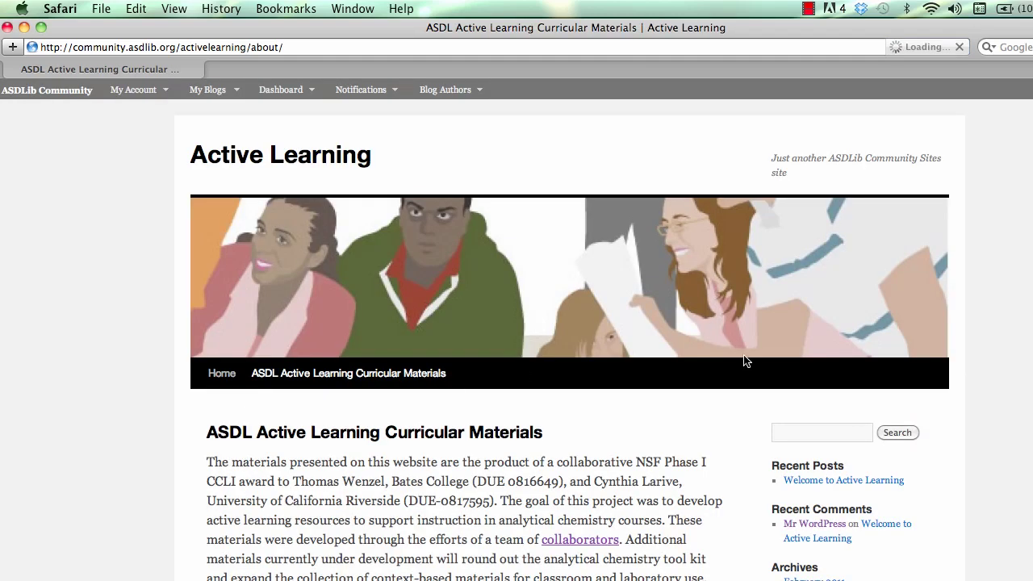
# - Read through the Curricular Materials page, then reveal the Dashboard menu's New Post, Posts and Comments shortcuts
pyautogui.scroll(-4, 570, 343)
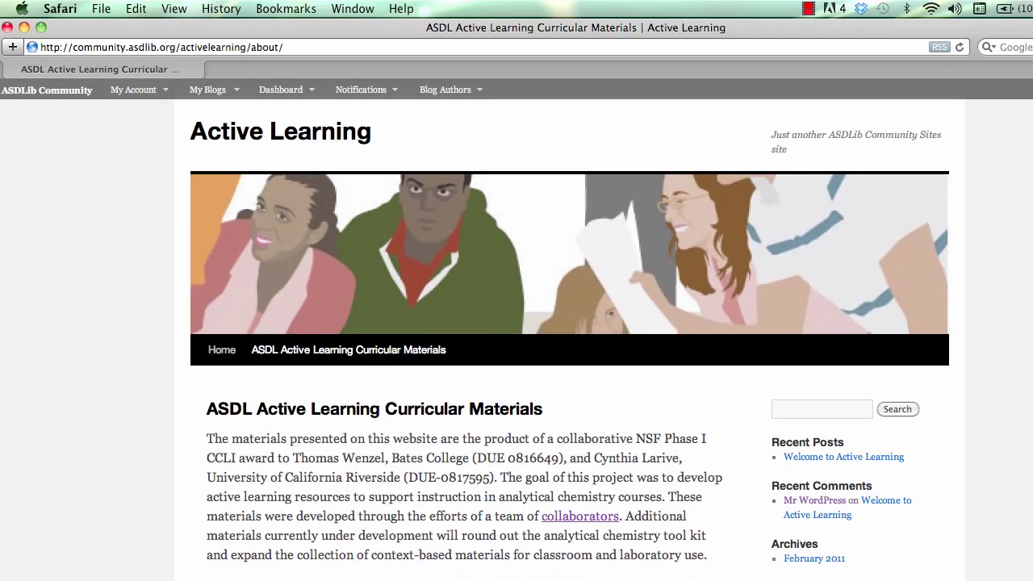
pyautogui.scroll(3, 570, 343)
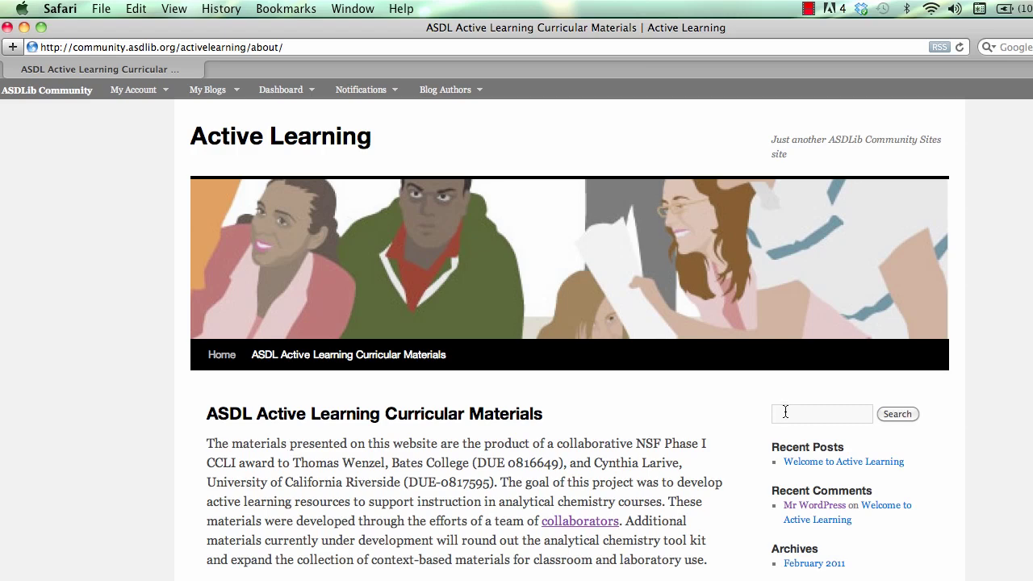
pyautogui.scroll(-10, 517, 323)
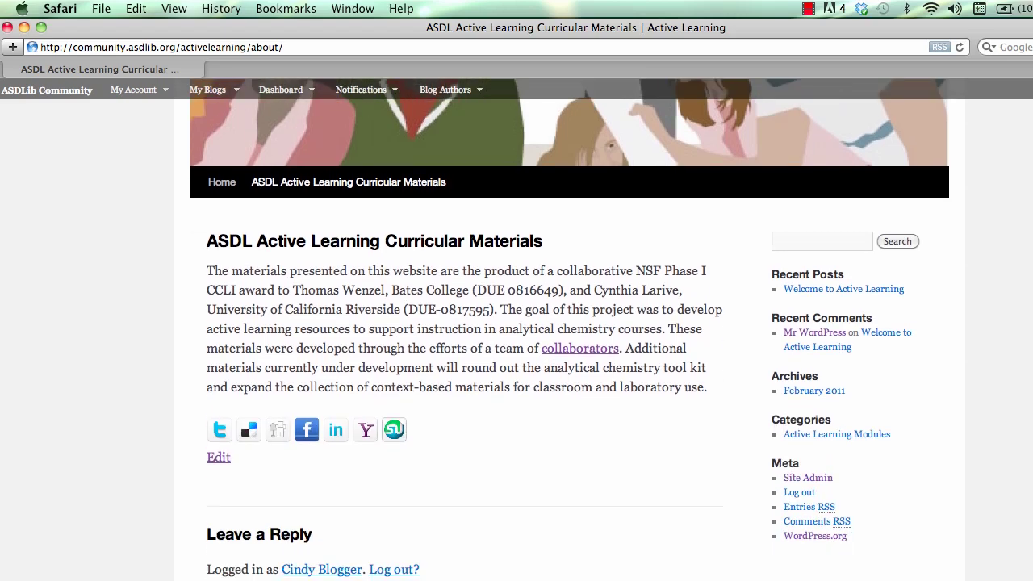
pyautogui.scroll(10, 516, 323)
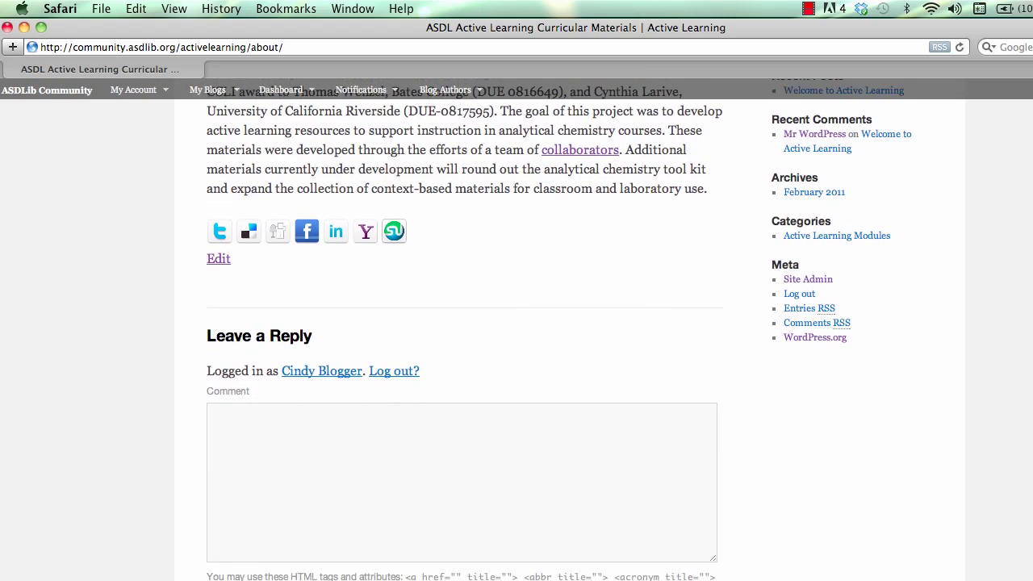
pyautogui.scroll(2, 517, 323)
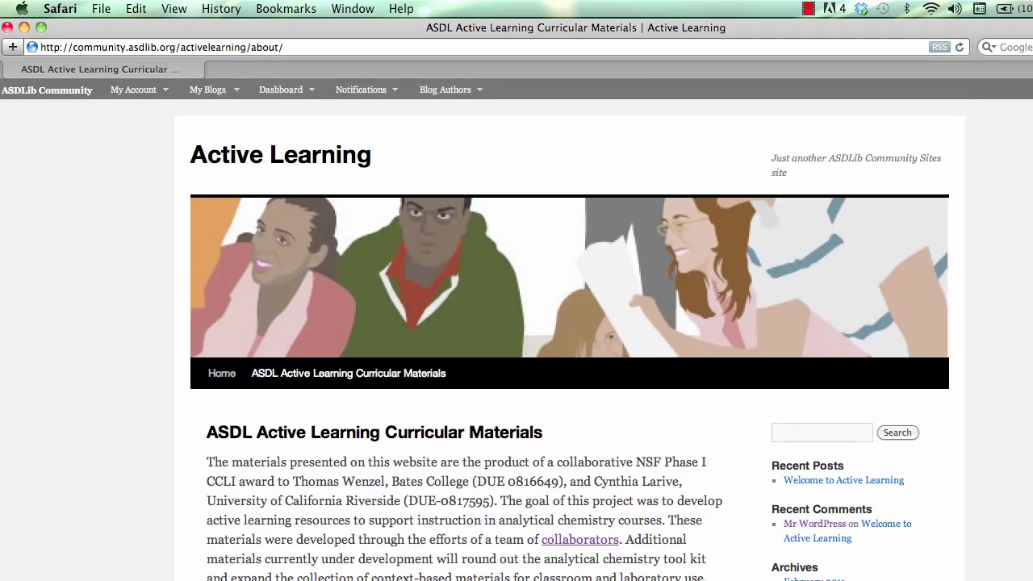
pyautogui.moveTo(295, 91)
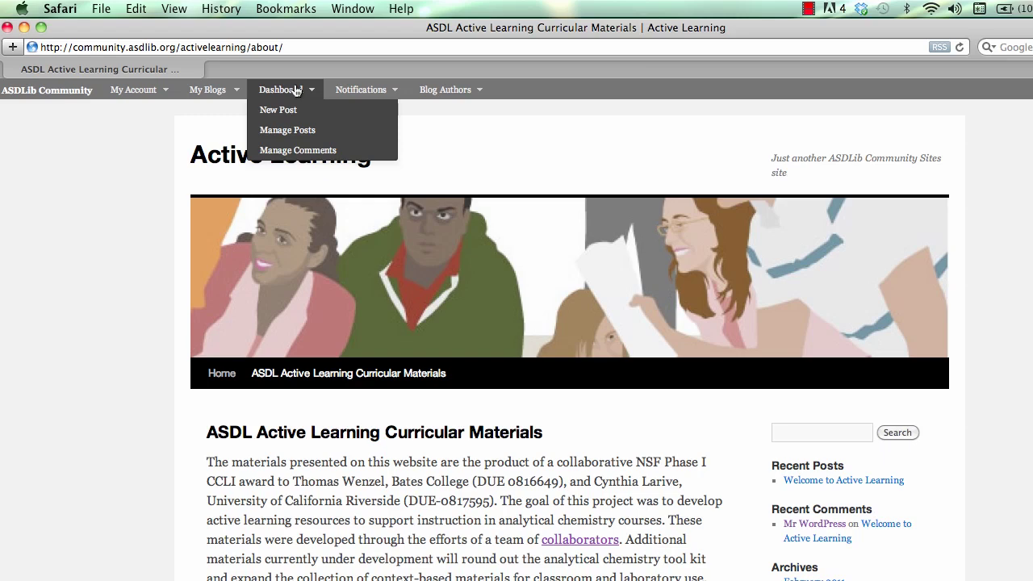
# - View the Blog Authors list, then return to the ASDLib Community home page
pyautogui.moveTo(420, 92)
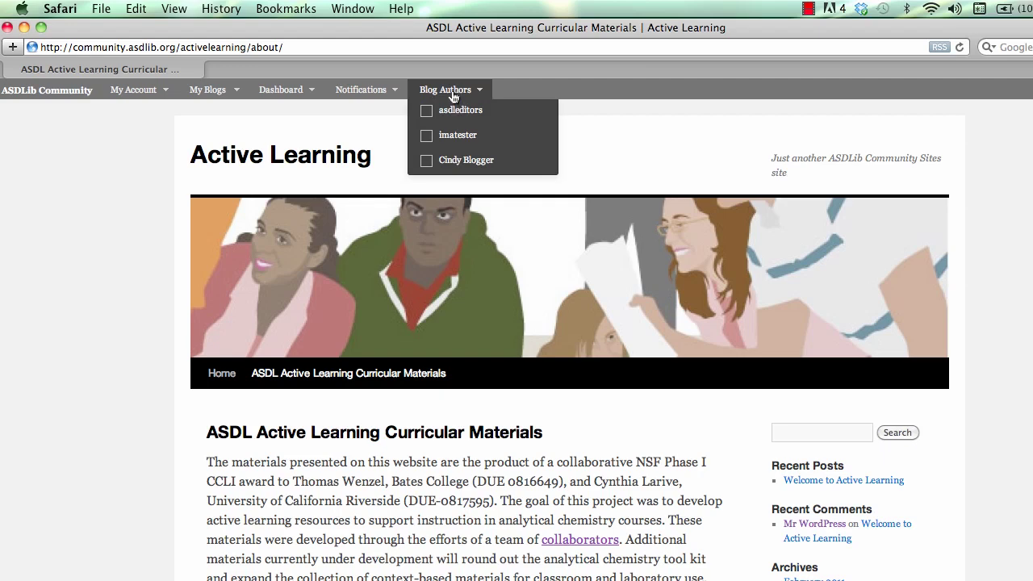
pyautogui.click(32, 92)
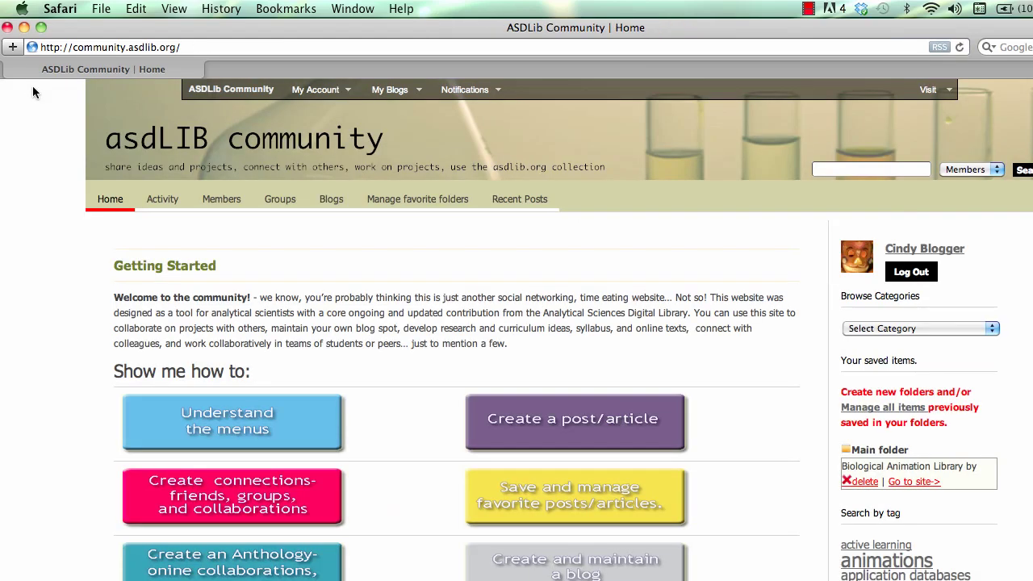
# - Reopen the Active Learning Group and view its Blog listing the 'Welcome to Active Learning' post
pyautogui.click(281, 204)
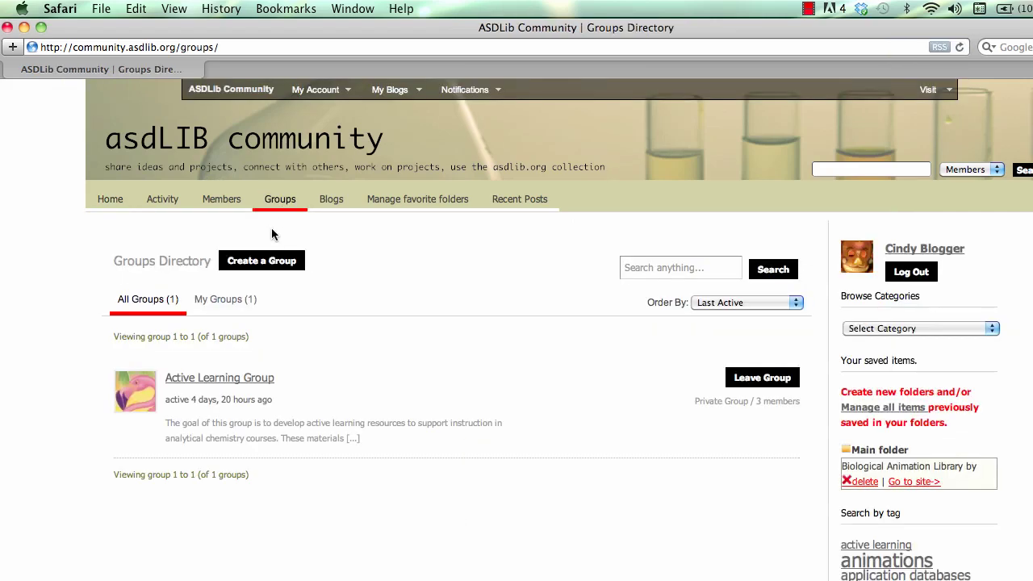
pyautogui.click(227, 376)
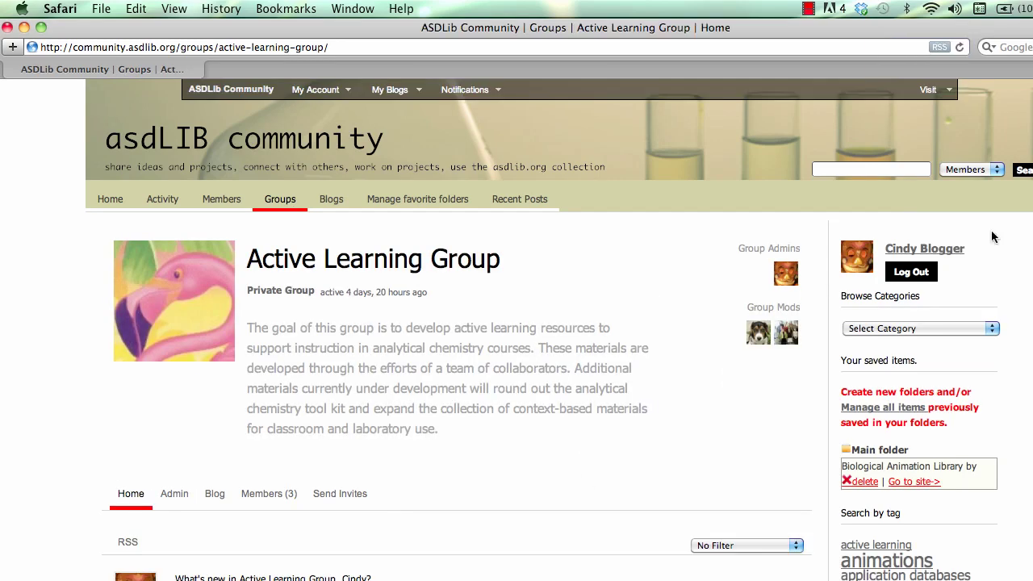
pyautogui.scroll(-5, 896, 312)
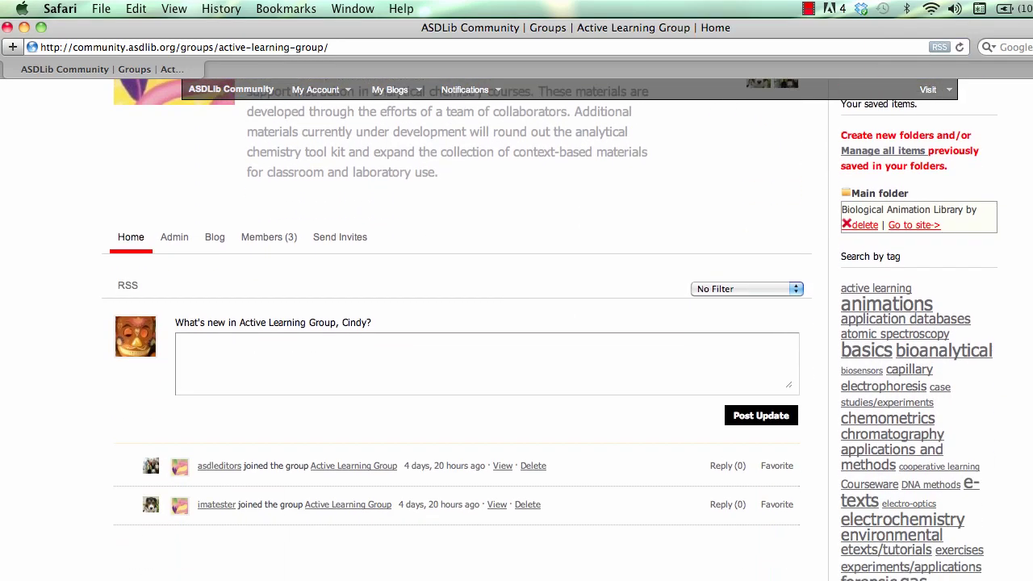
pyautogui.scroll(2, 896, 312)
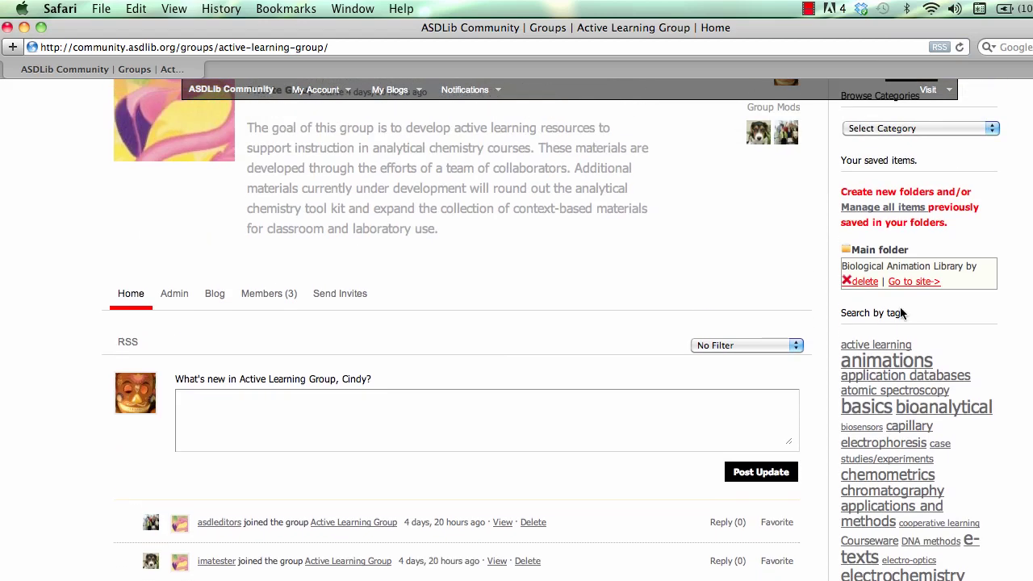
pyautogui.click(215, 293)
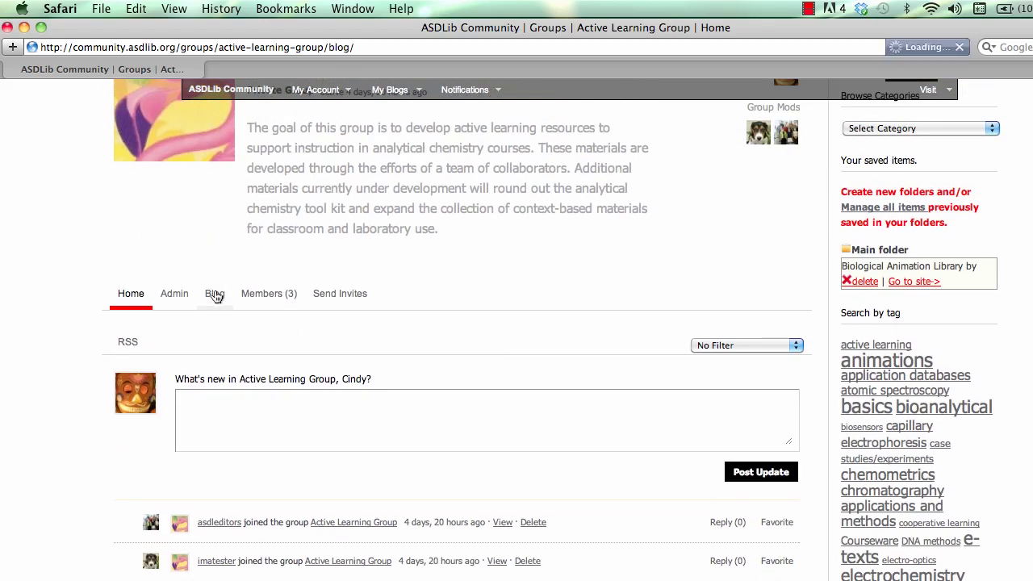
pyautogui.scroll(-2, 216, 300)
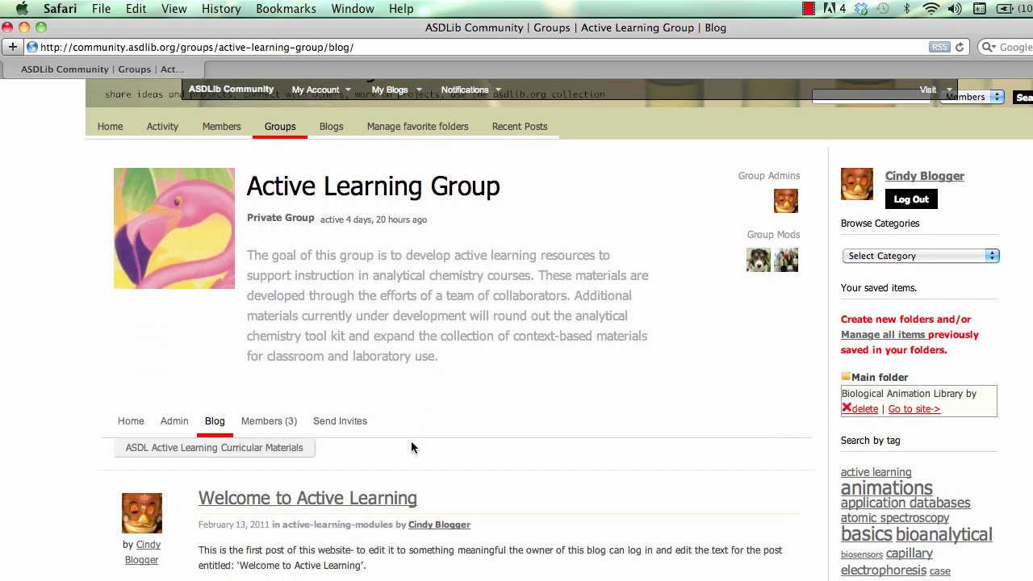
# - Go to the group's Admin area down to the Edit Details name and description fields
pyautogui.click(175, 421)
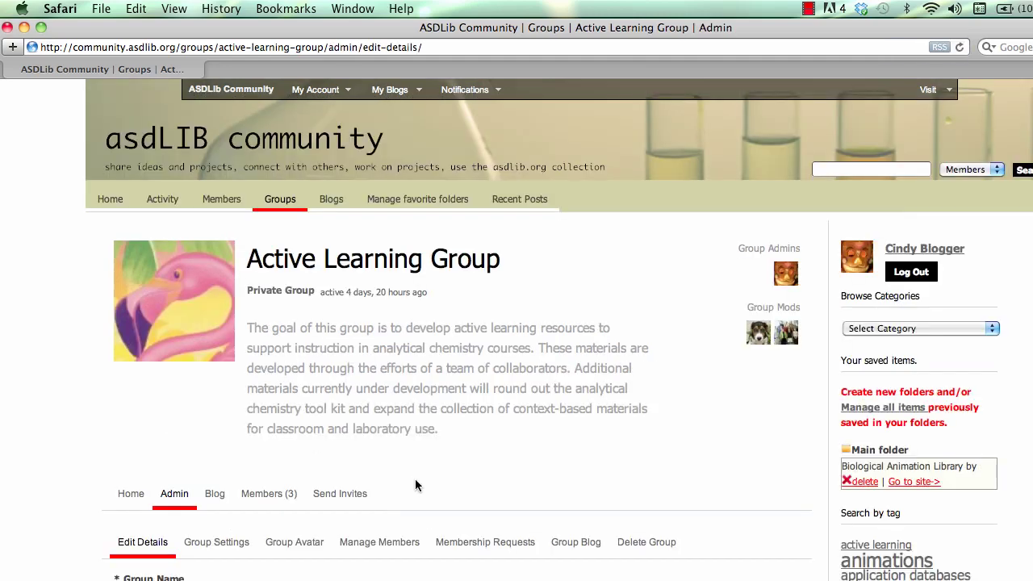
pyautogui.scroll(-3, 517, 322)
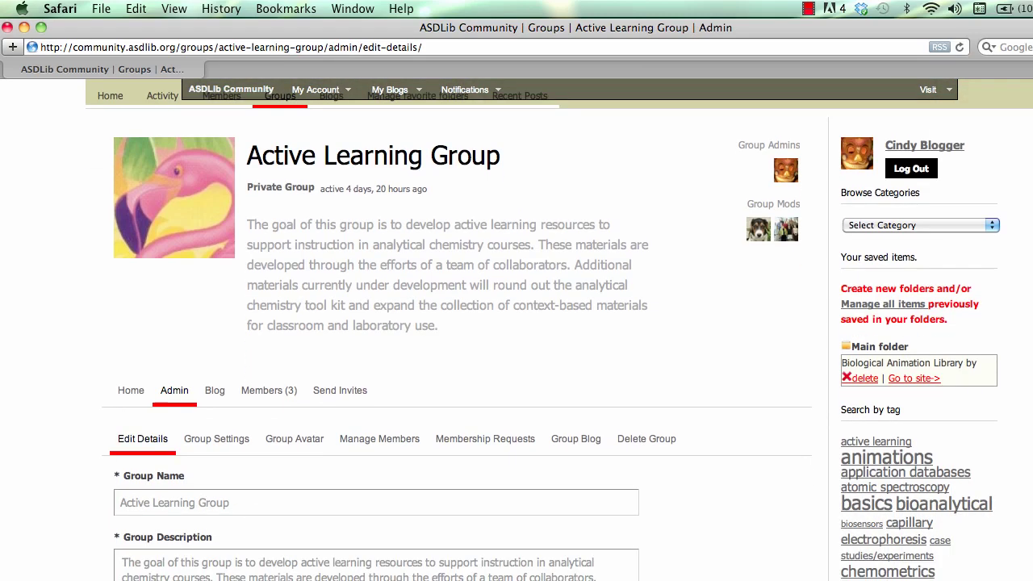
pyautogui.scroll(-2, 724, 391)
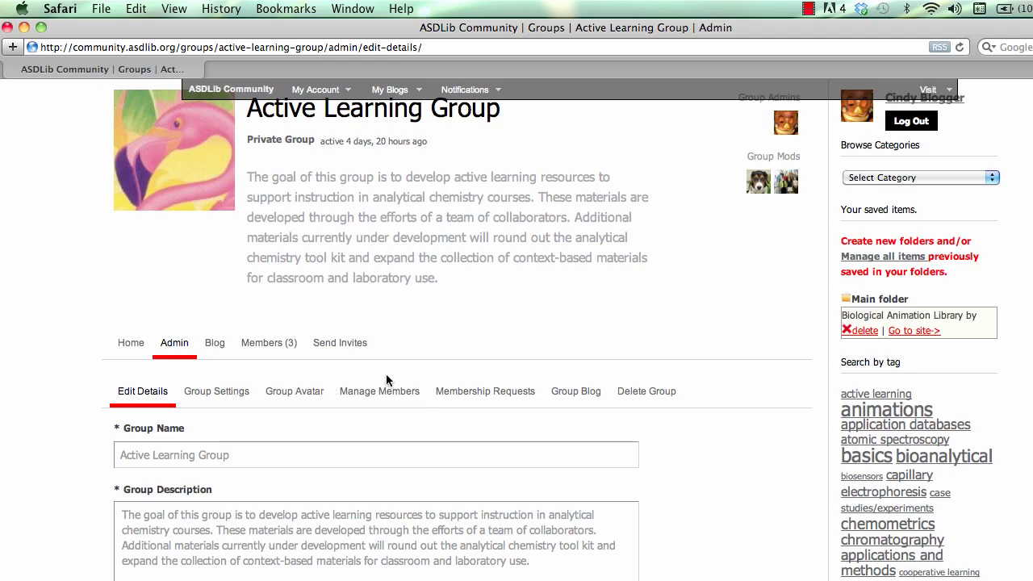
# - Review the Group Blog admin settings: blog title, blog address and default member roles
pyautogui.click(565, 396)
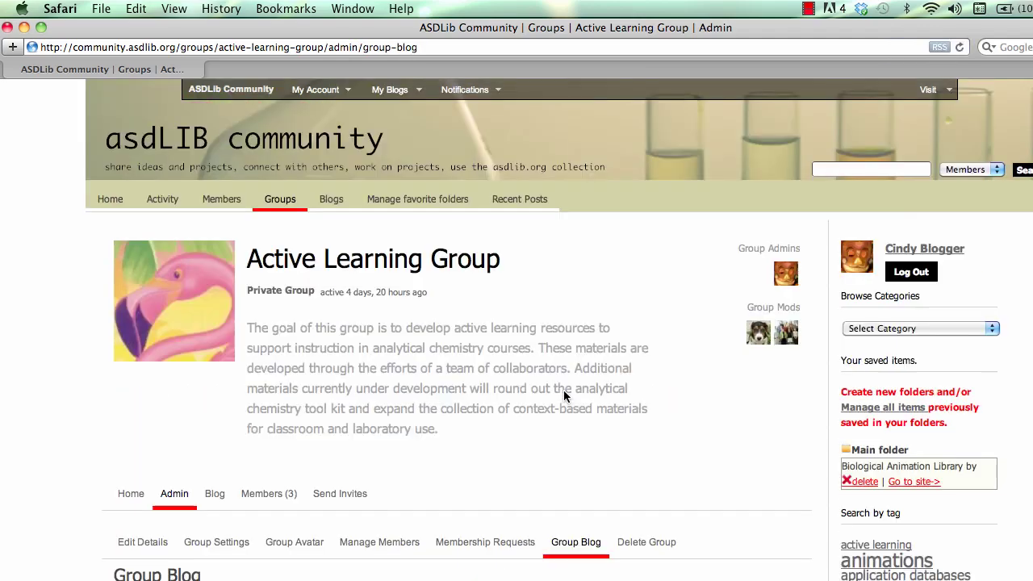
pyautogui.scroll(-10, 560, 329)
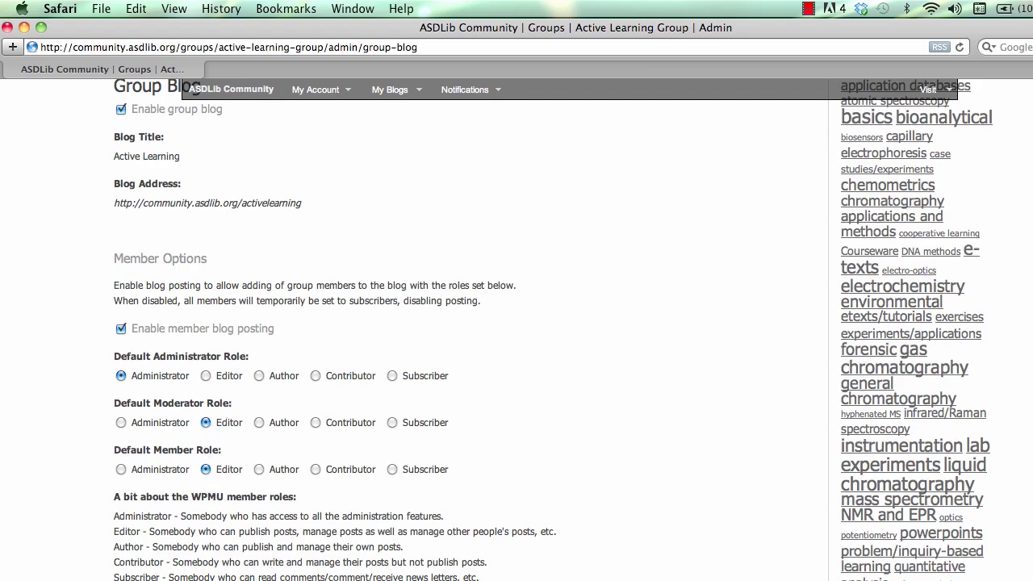
pyautogui.scroll(10, 517, 323)
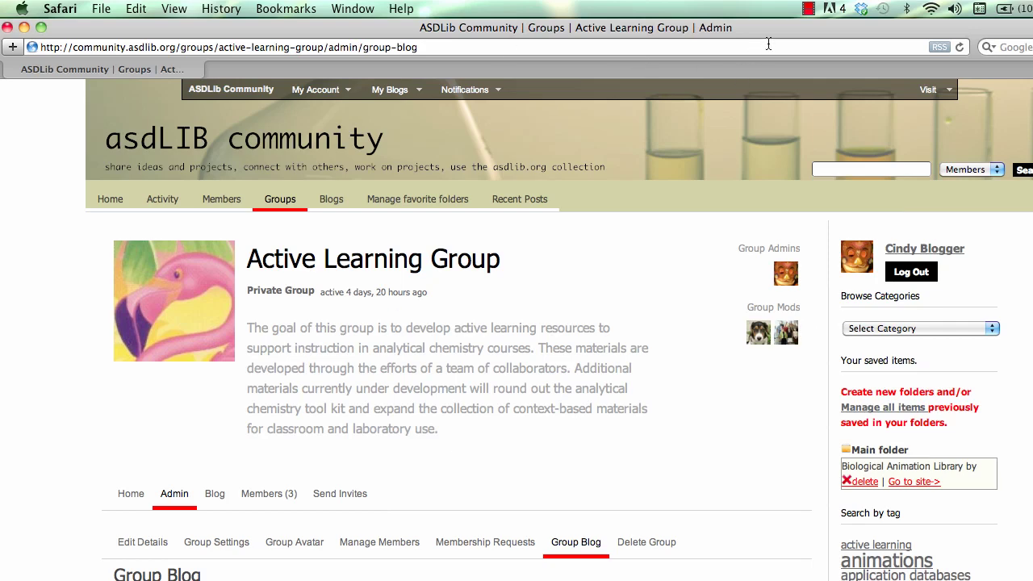
pyautogui.click(808, 11)
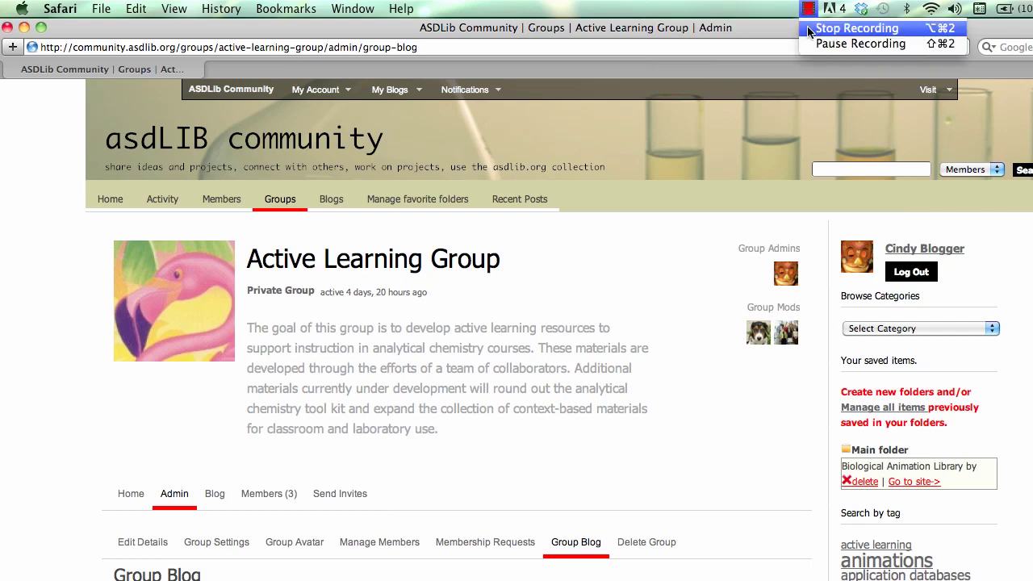